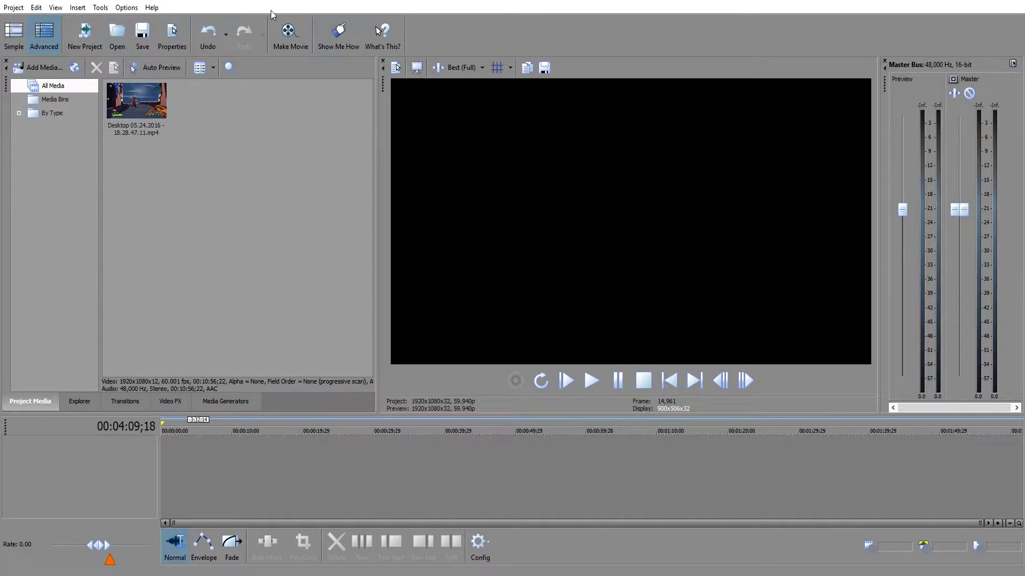
Open Preferences from the Options menu and show its Video page.
click(126, 7)
mouse_move(152, 7)
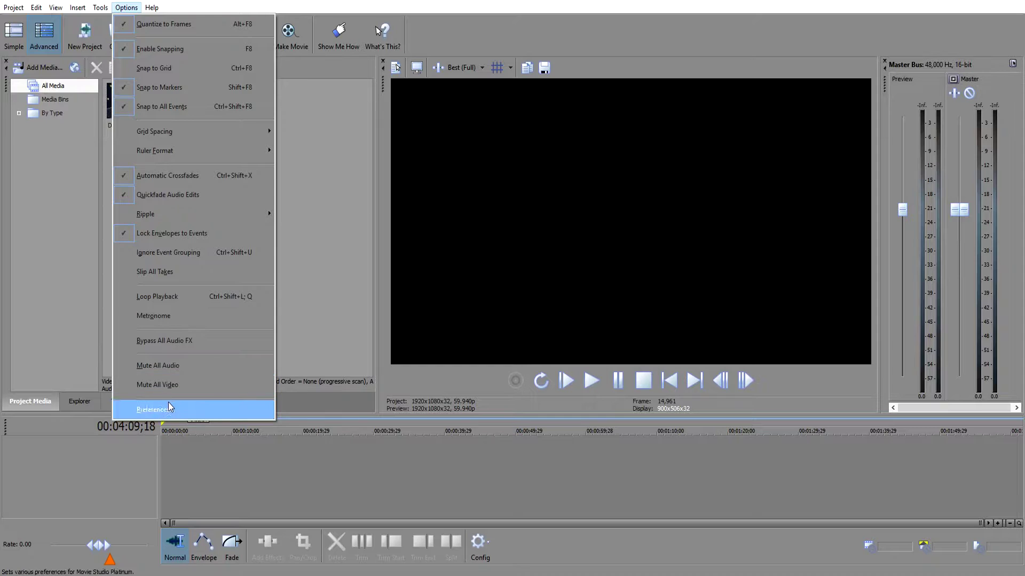
click(170, 408)
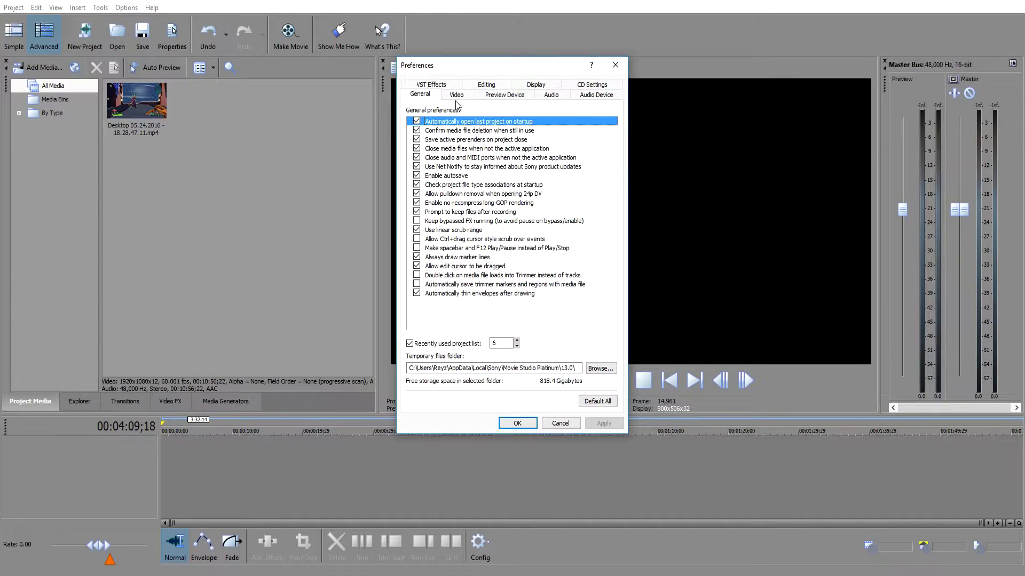
click(457, 96)
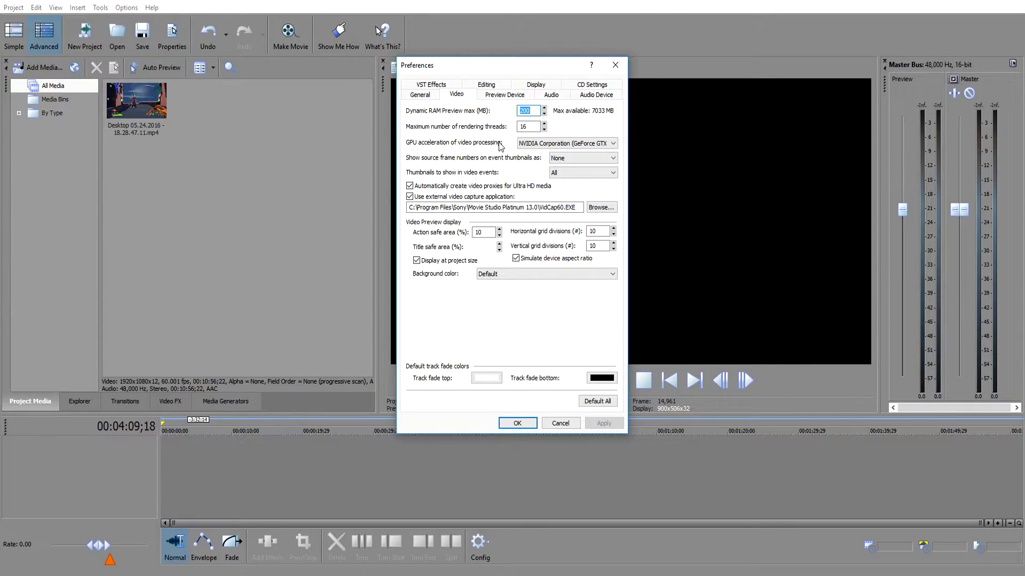
Choose NVIDIA GeForce GTX 960 for GPU acceleration, then apply and close Preferences.
click(546, 144)
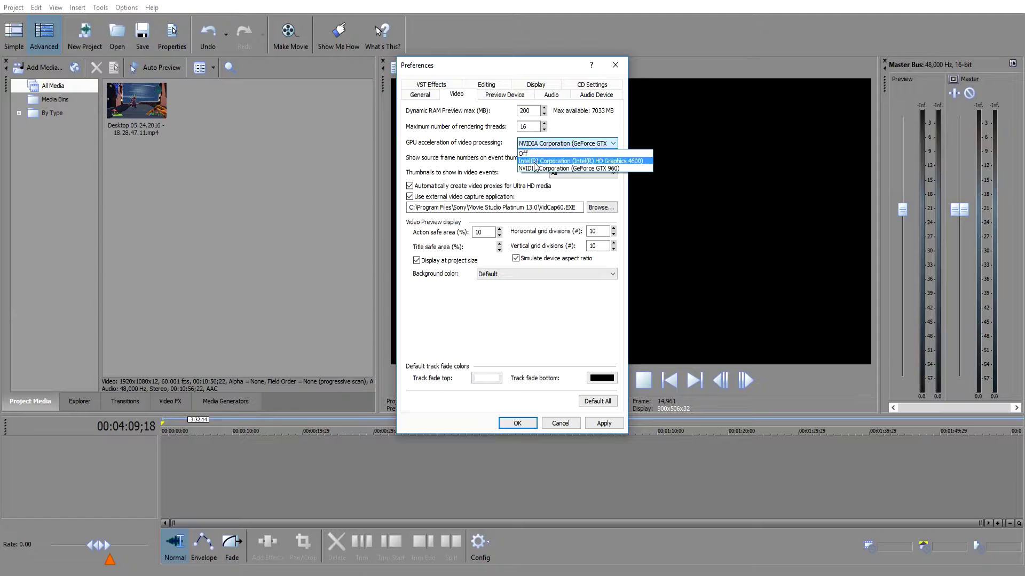
click(537, 168)
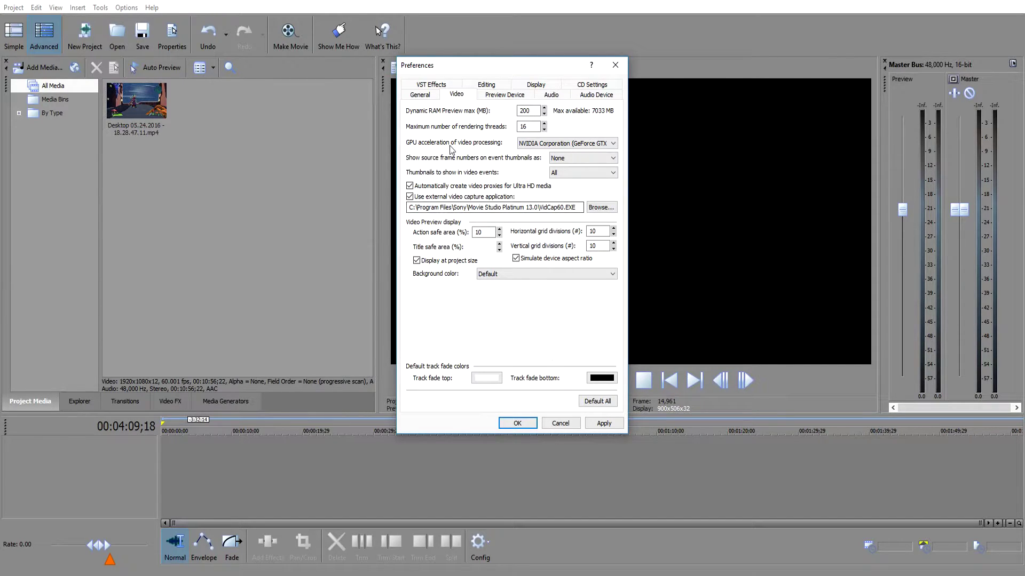
click(597, 425)
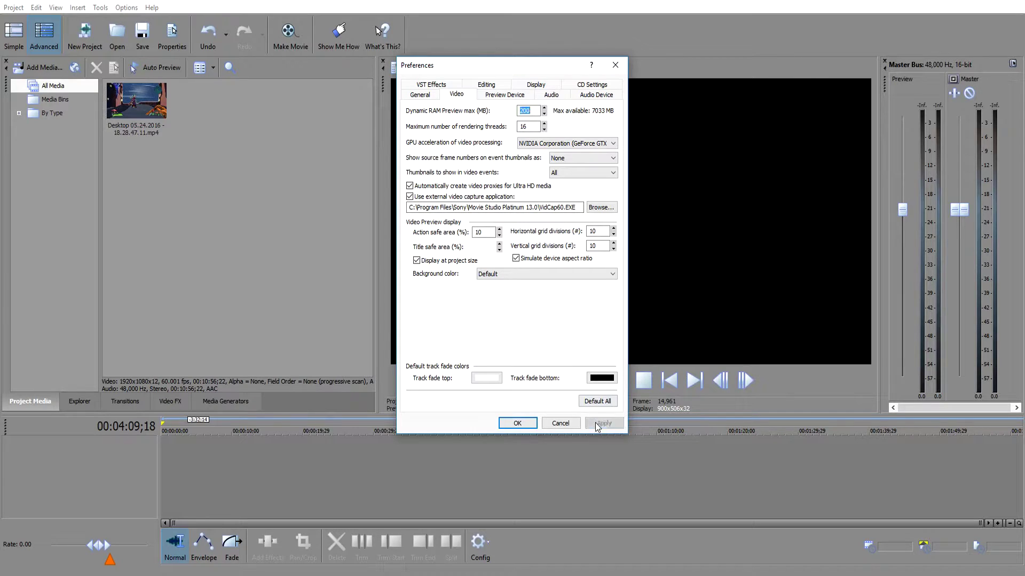
click(517, 424)
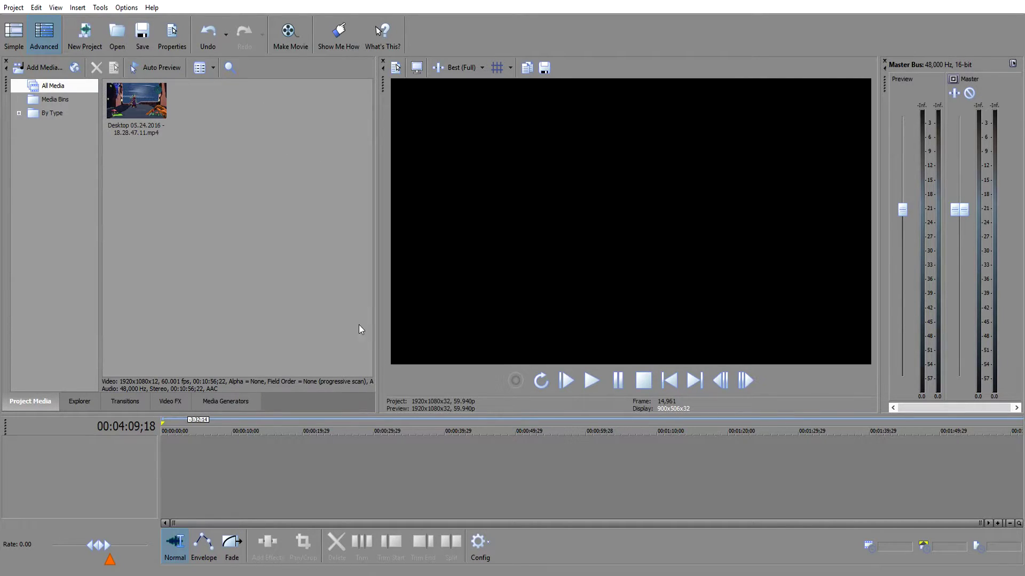
Reset the playhead to 00:00:00;00 with Go to Start.
click(10, 7)
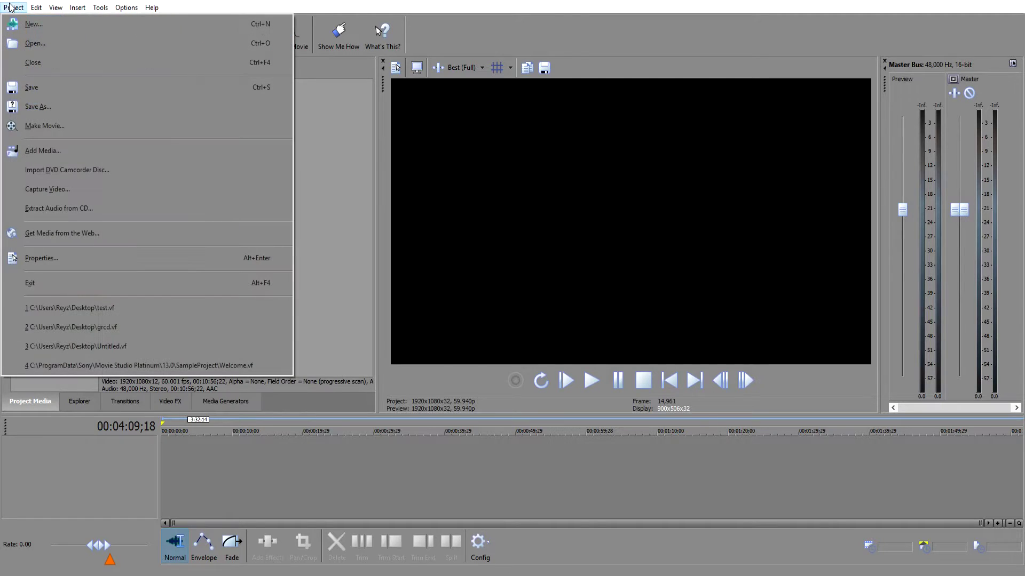
click(1012, 10)
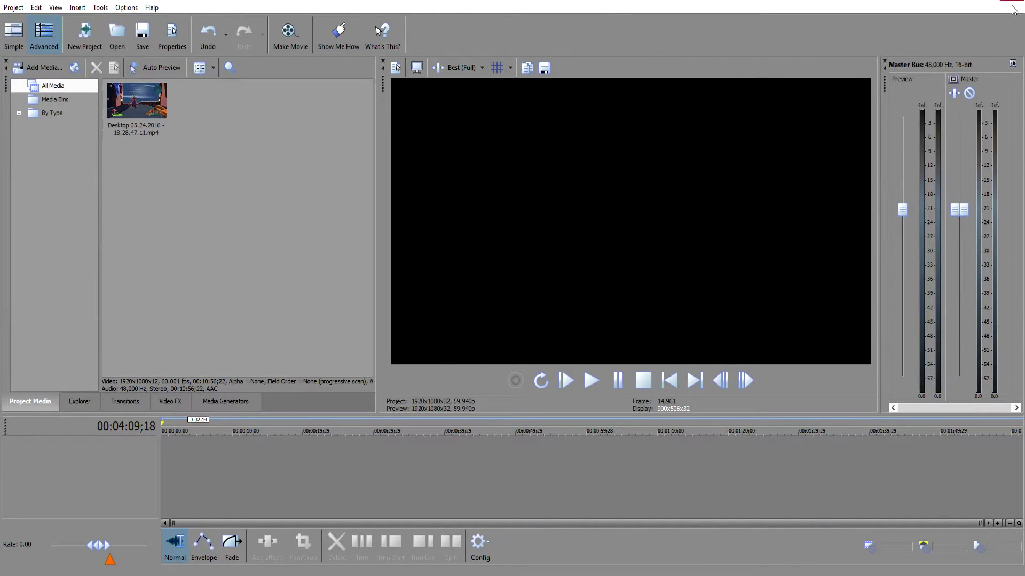
click(669, 380)
Drag the gameplay clip onto the timeline without matching project settings, and jump to 00:04:41.
drag(136, 100, 107, 499)
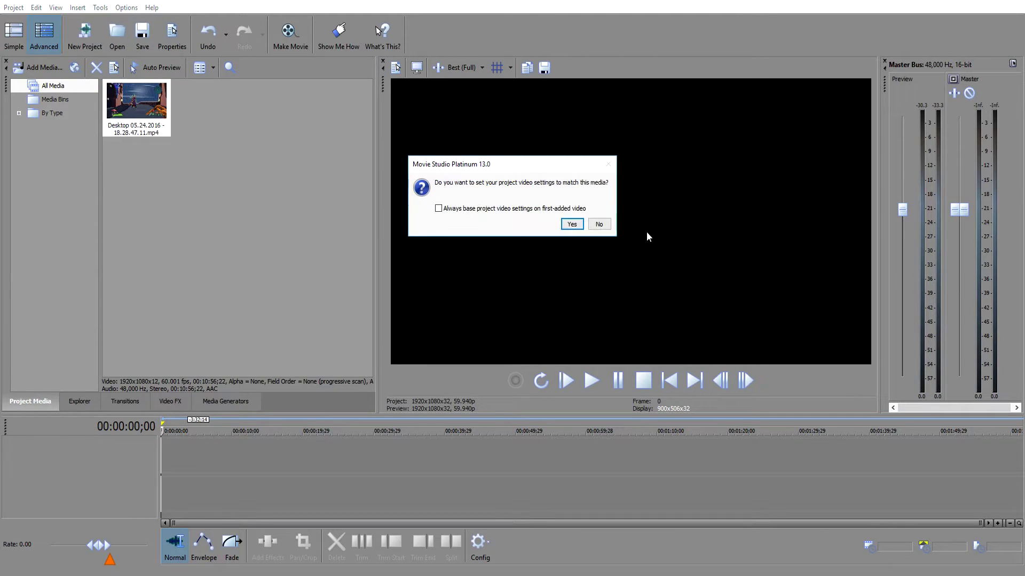
click(598, 225)
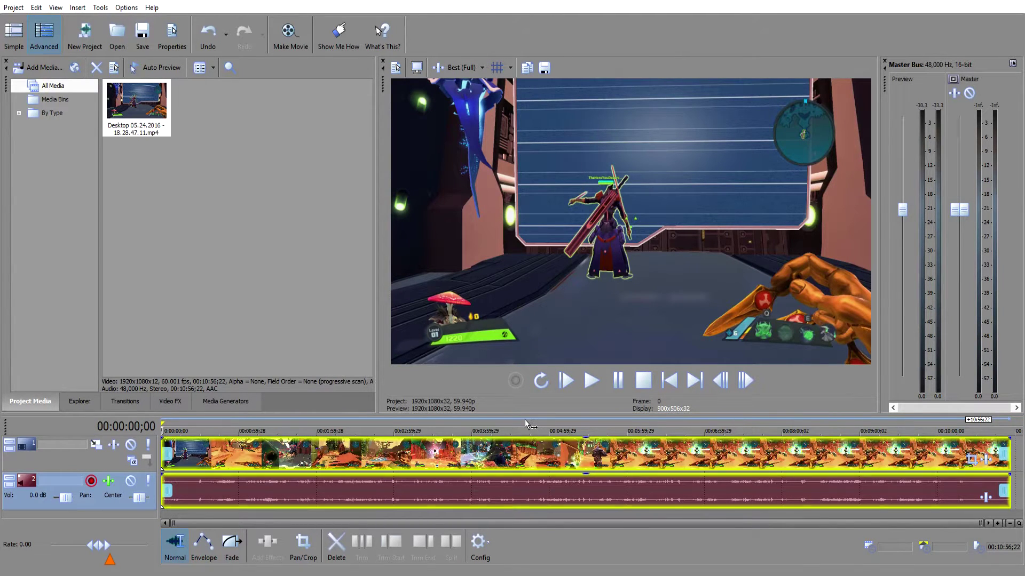
click(524, 421)
Skim the clip at 00:05:03;20, 00:05:19;22, 00:05:35;00, 00:05:52;09 and 00:08:41;02.
click(553, 513)
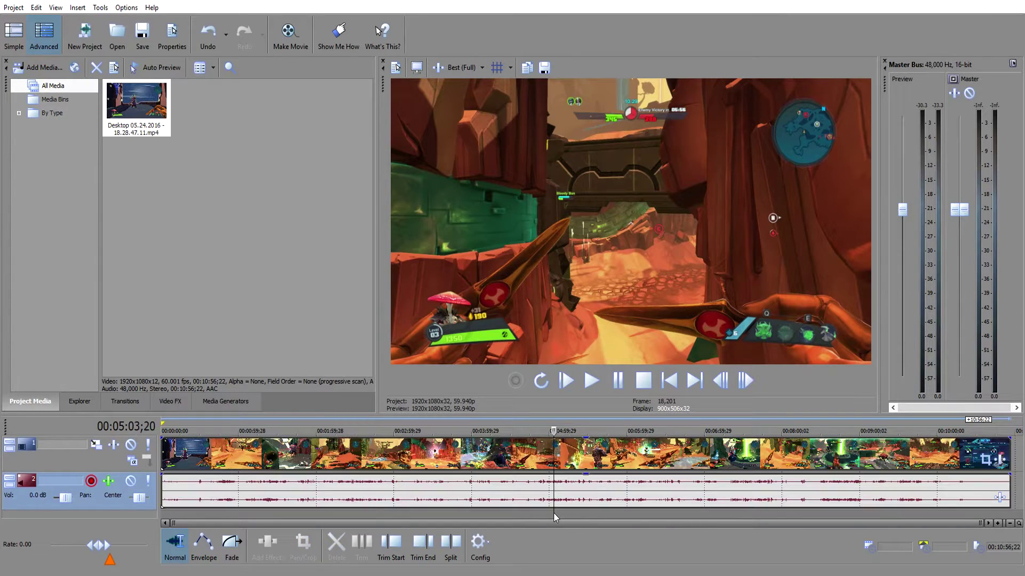
click(574, 418)
click(588, 419)
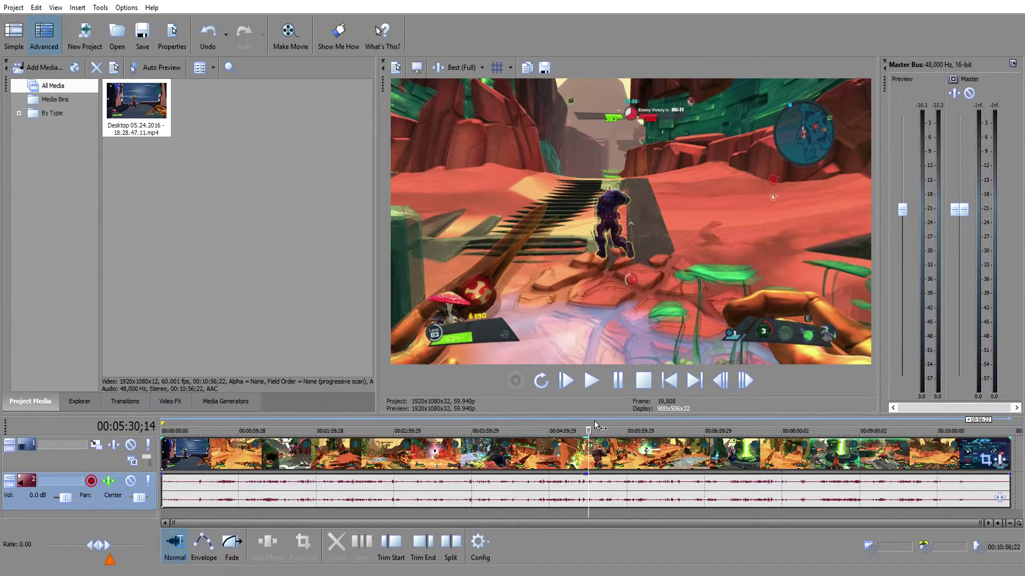
click(617, 421)
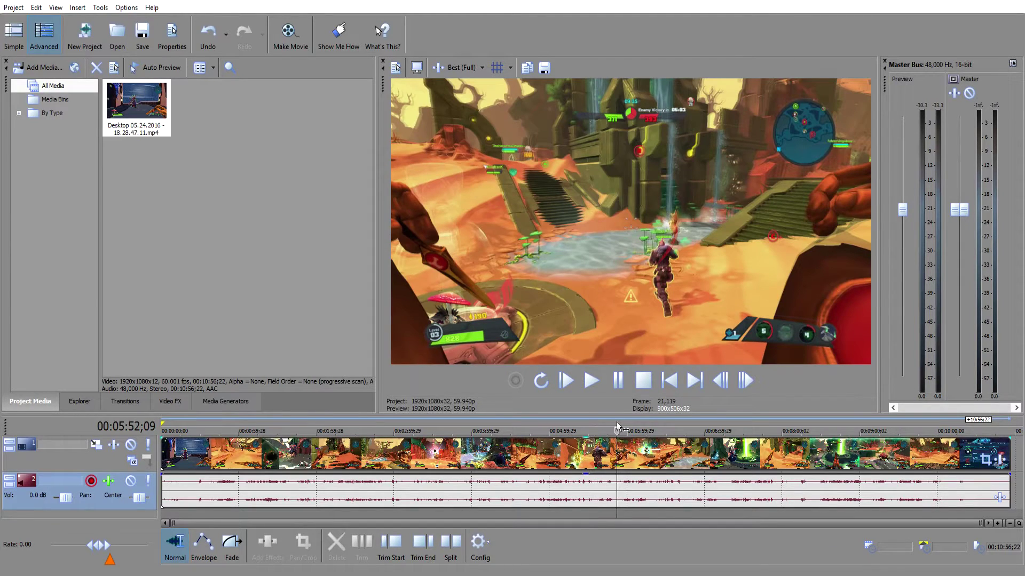
click(835, 422)
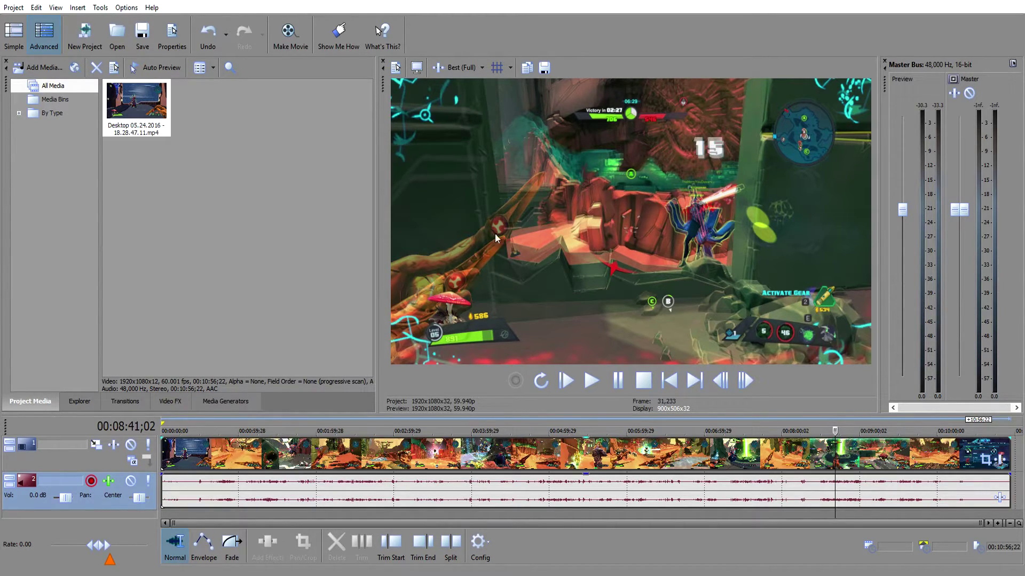
right_click(675, 451)
In the event's Properties, uncheck Maintain aspect ratio, check Reduce interlace flicker, select Disable resample.
click(713, 437)
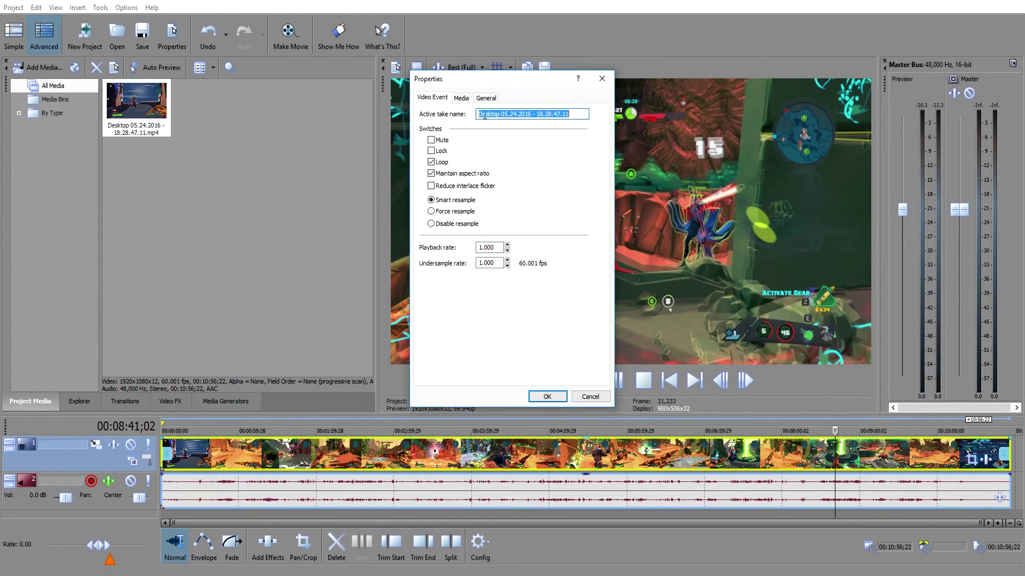
drag(501, 85, 248, 90)
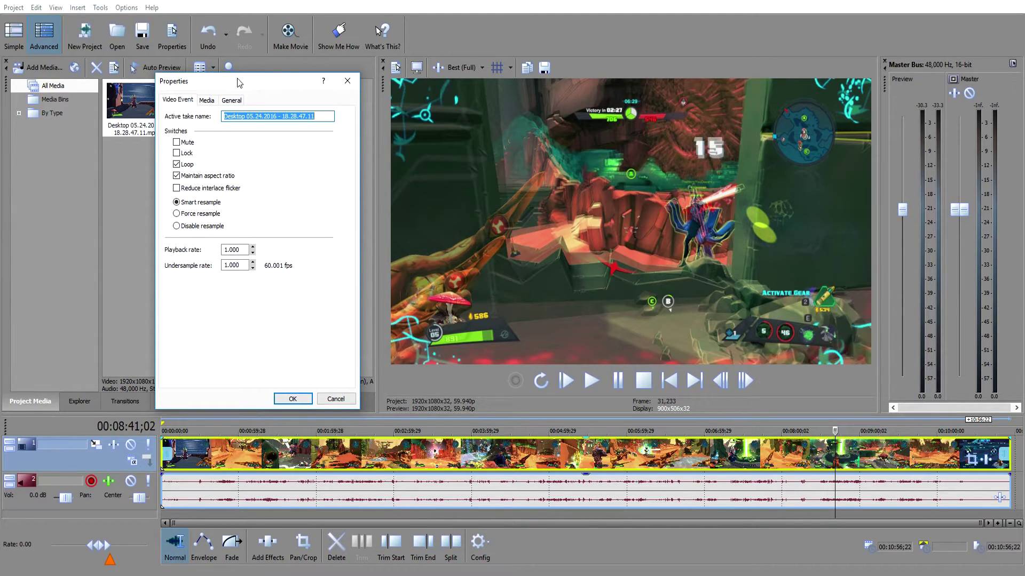
click(177, 176)
click(177, 189)
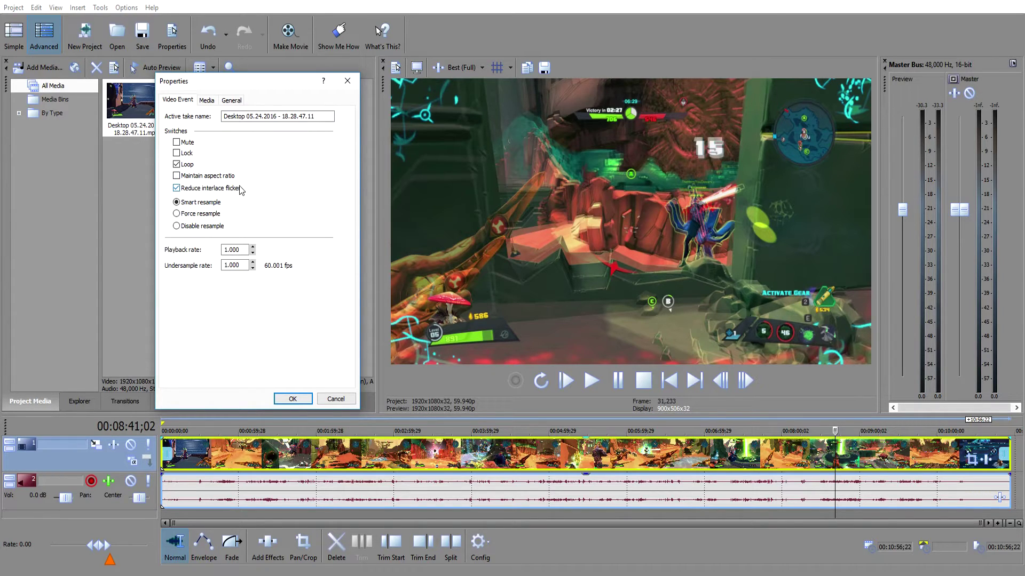
click(177, 226)
click(309, 399)
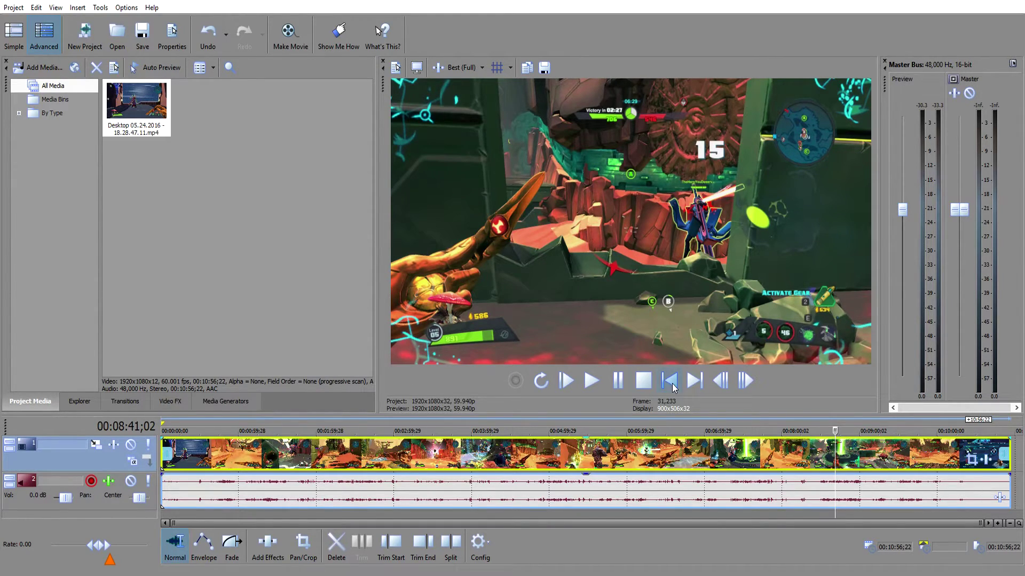
Play from the start with the audio track at -Inf., jump to 00:04:37 and 00:07:07, then stop.
click(669, 381)
click(267, 291)
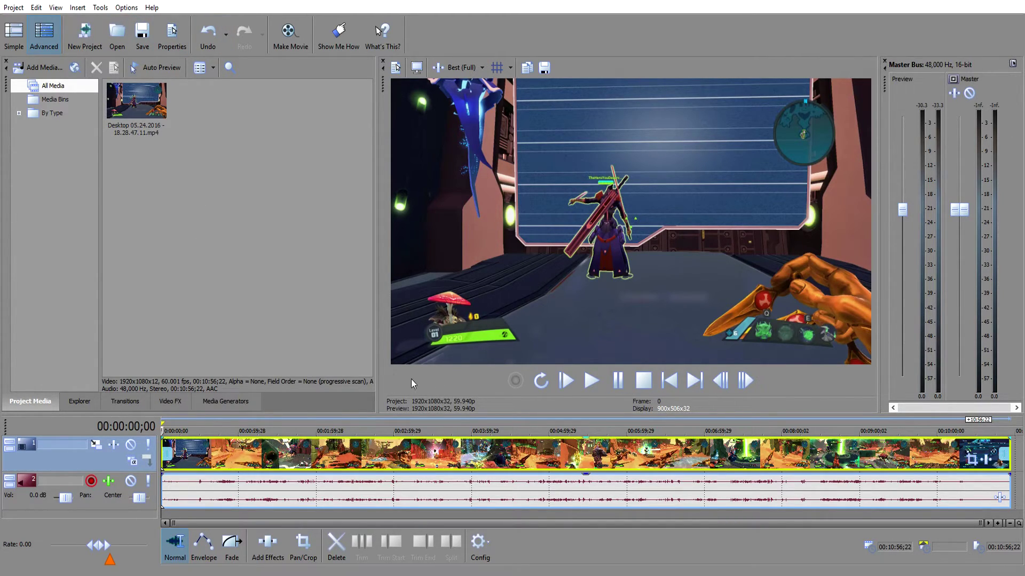
click(590, 381)
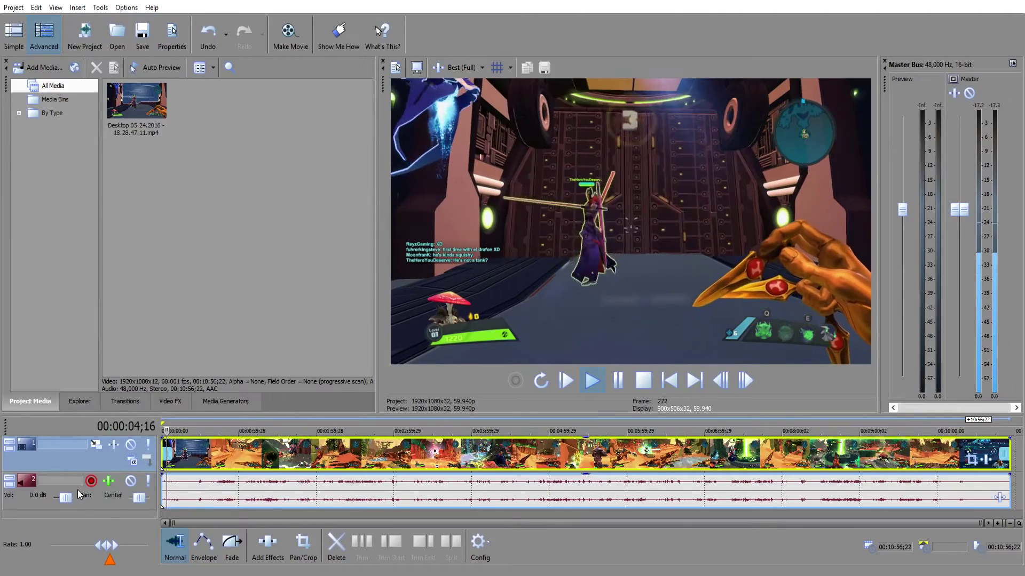
drag(65, 500, 53, 501)
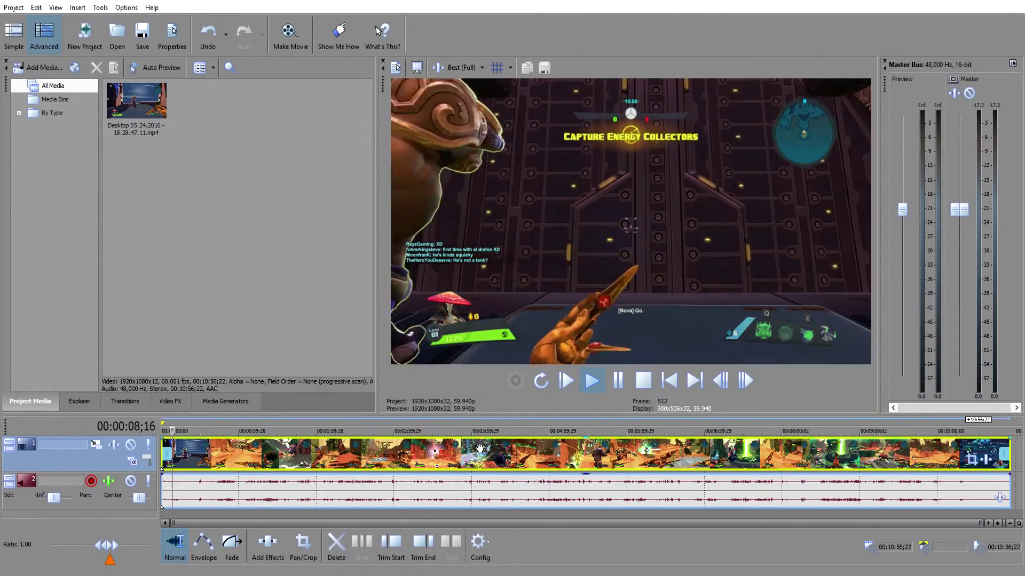
click(519, 421)
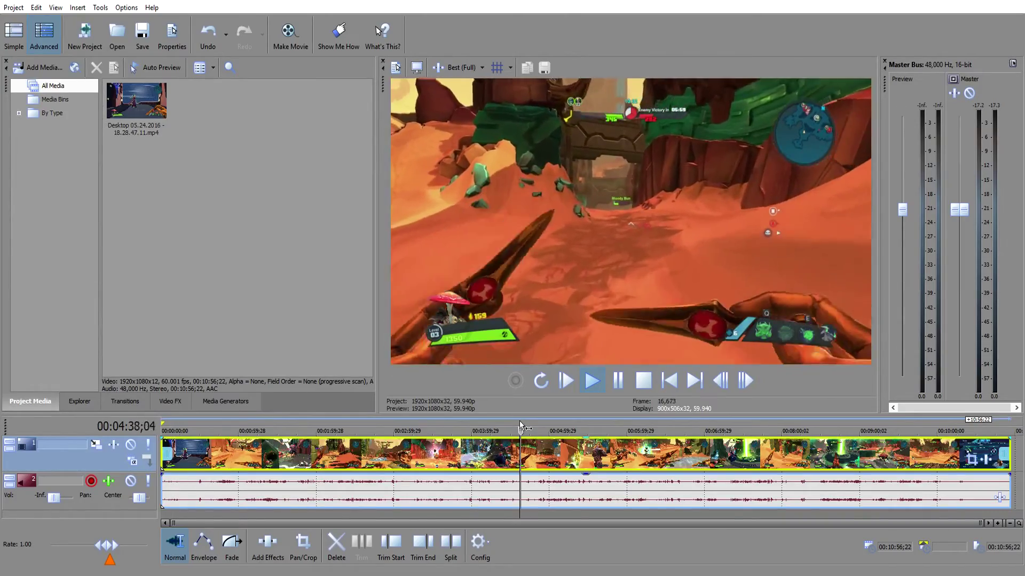
click(714, 418)
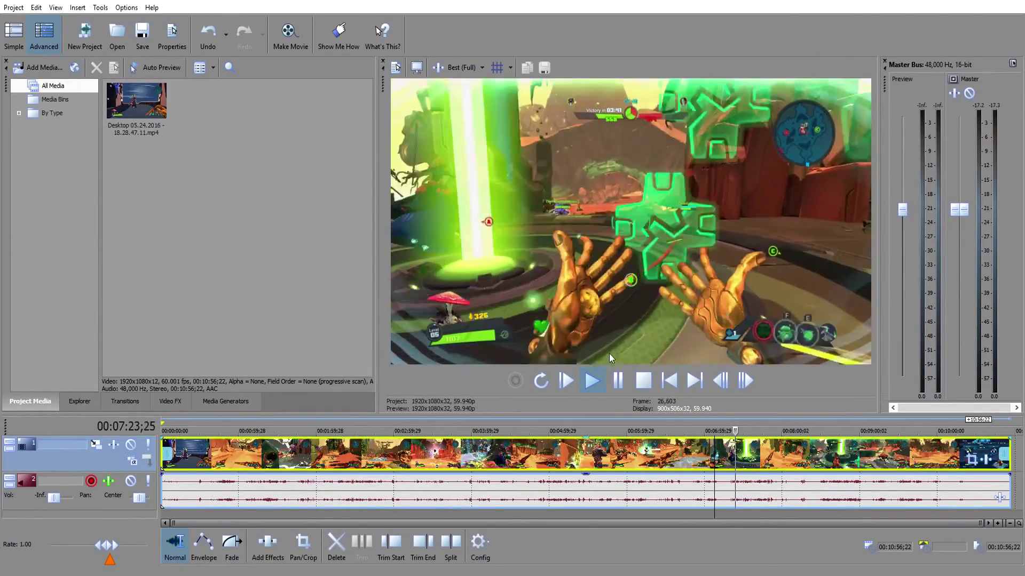
click(639, 382)
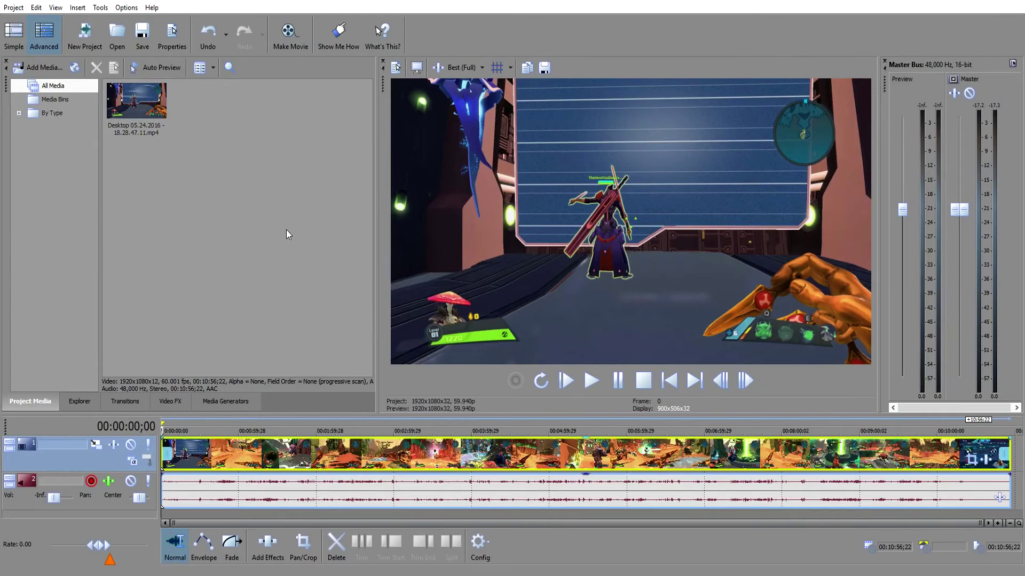